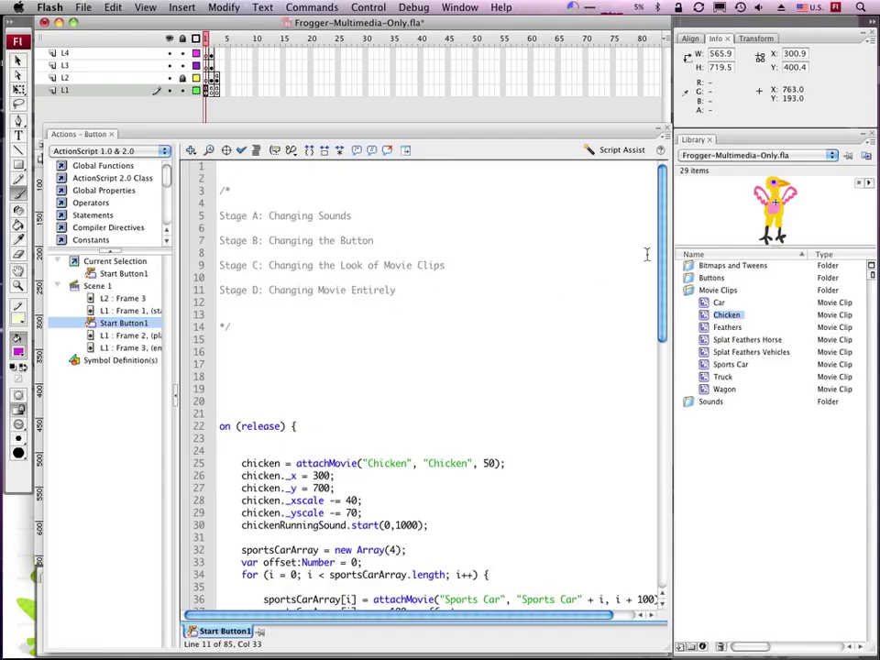
Step: Collapse the Actions panel so the Frogger stage is visible
left_click(526, 136)
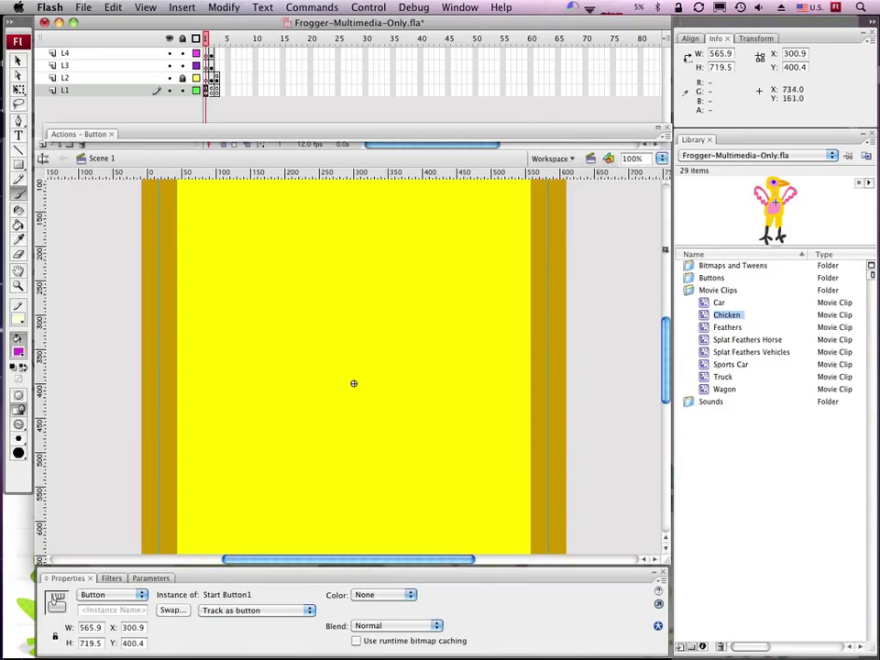
Step: Open the Chicken movie clip and delete all of its chicken artwork
double_click(704, 316)
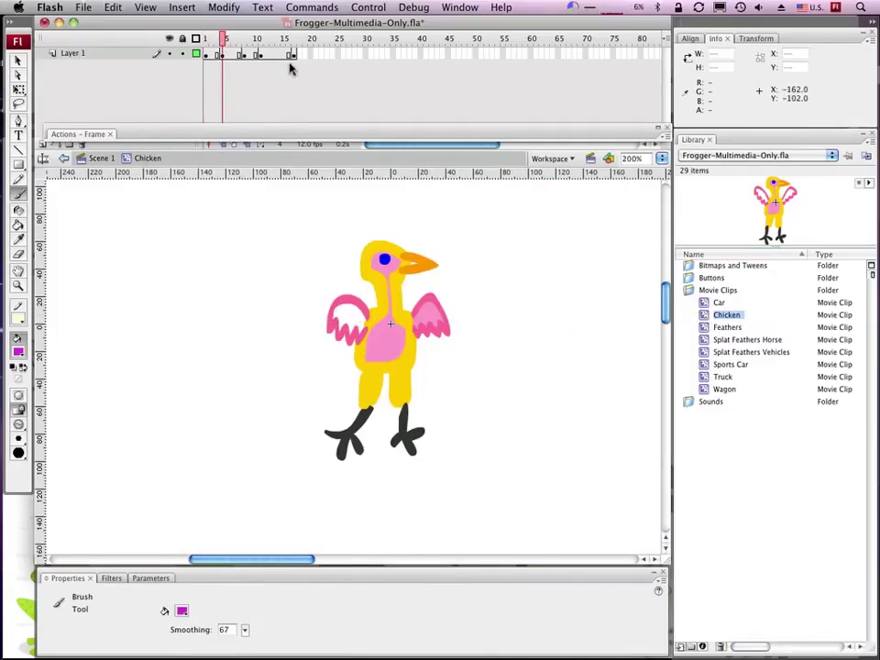
left_click(223, 57)
left_click_drag(307, 221, 310, 272)
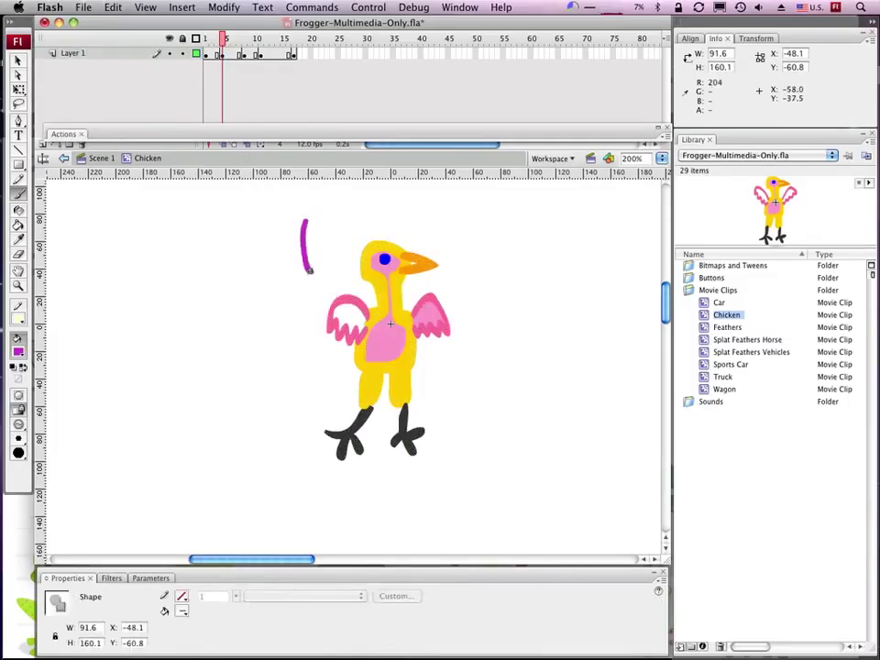
left_click(19, 61)
mouse_move(232, 194)
left_mouse_down()
mouse_move(272, 205)
mouse_move(499, 512)
left_mouse_up()
key("Delete")
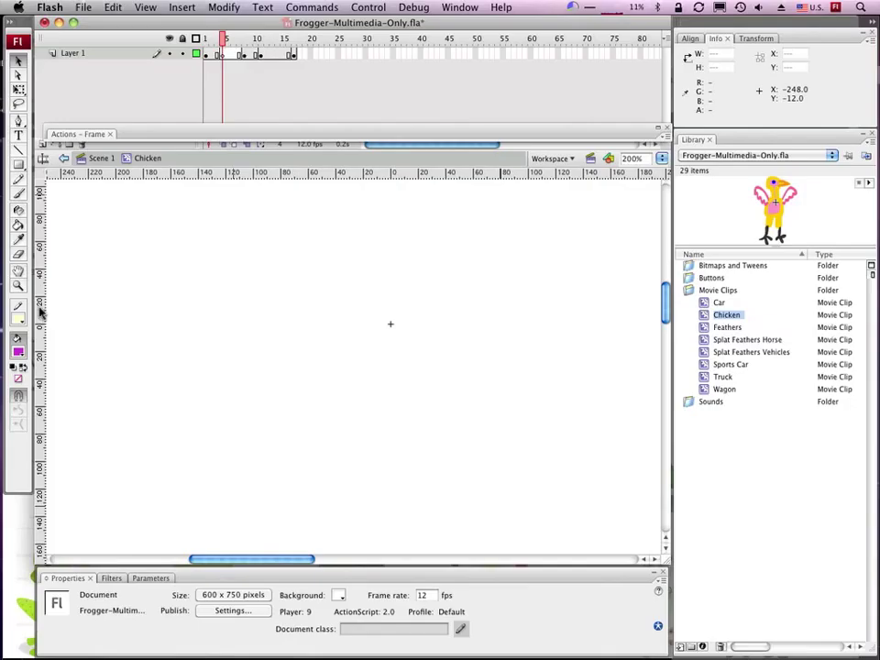
Step: Paint a rough purple circle at the stage centre and test-run the game
left_click(19, 193)
mouse_move(397, 299)
left_mouse_down()
mouse_move(339, 360)
mouse_move(400, 369)
mouse_move(408, 325)
mouse_move(396, 296)
left_mouse_up()
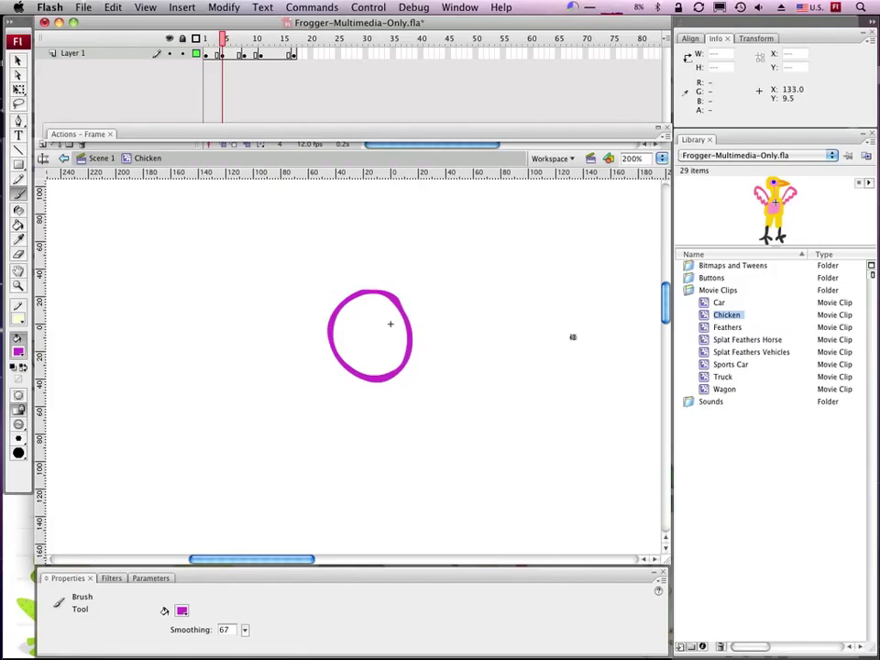
key("super+Return")
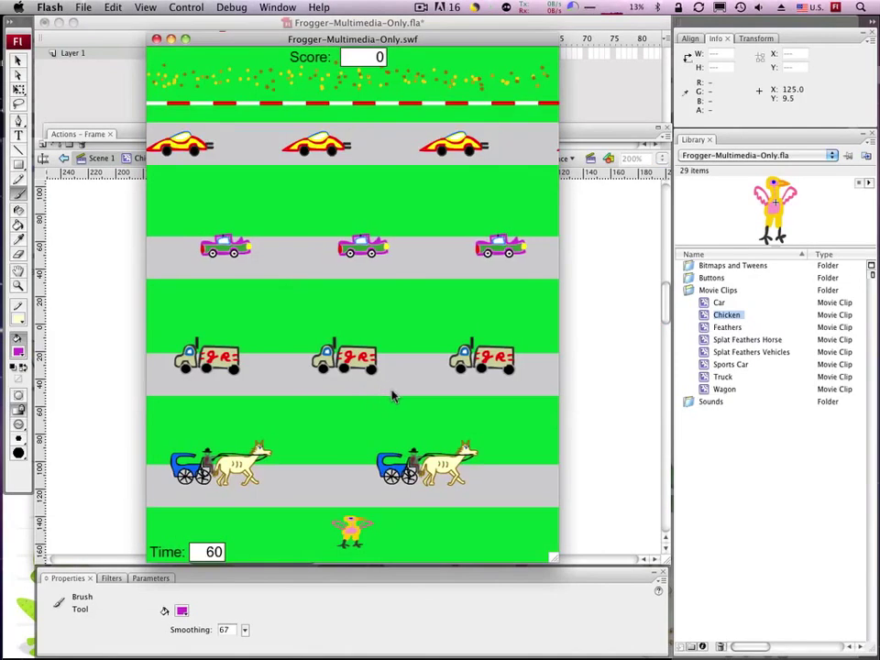
key("Up")
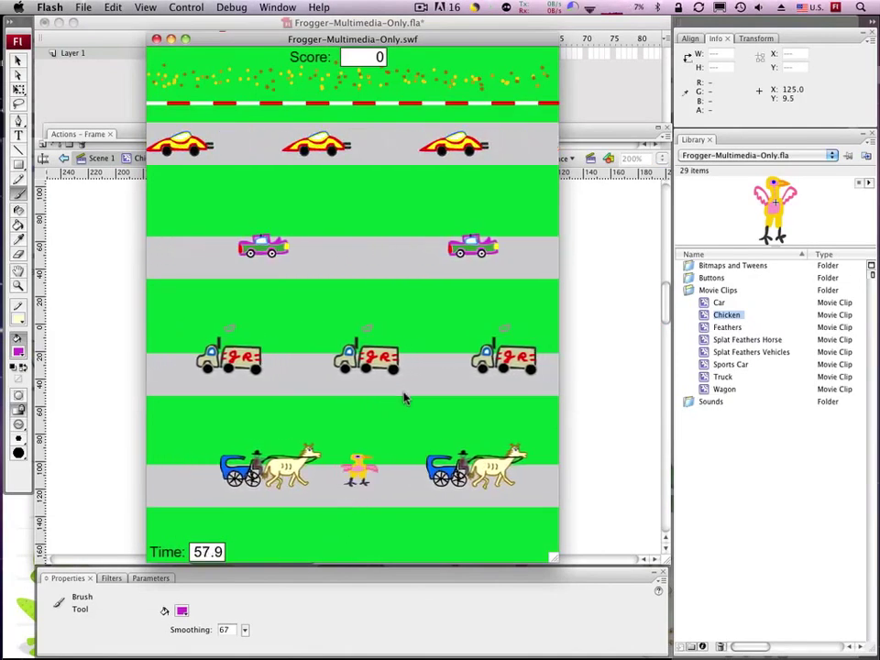
key("Right")
key("Up")
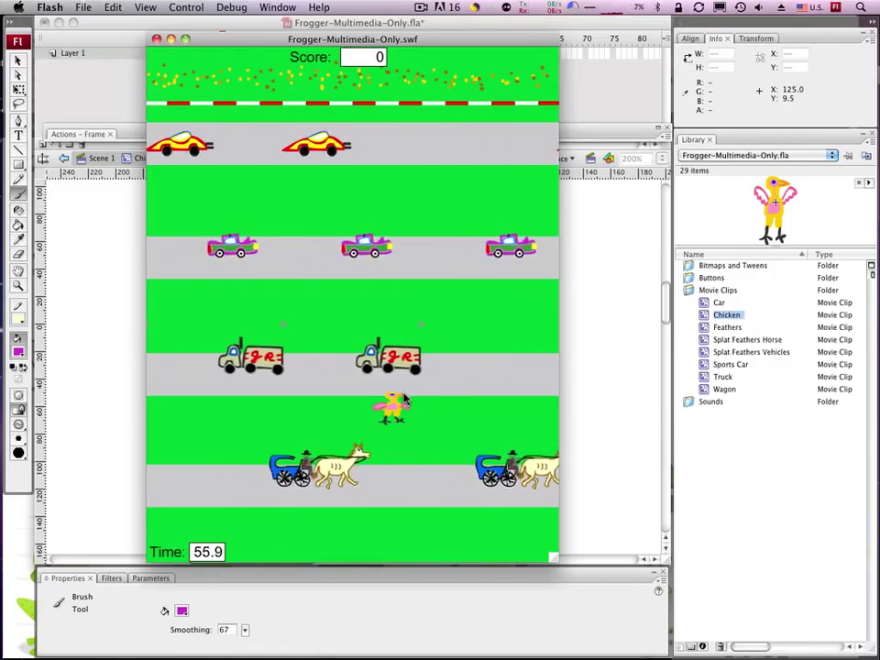
key("Left")
key("Left")
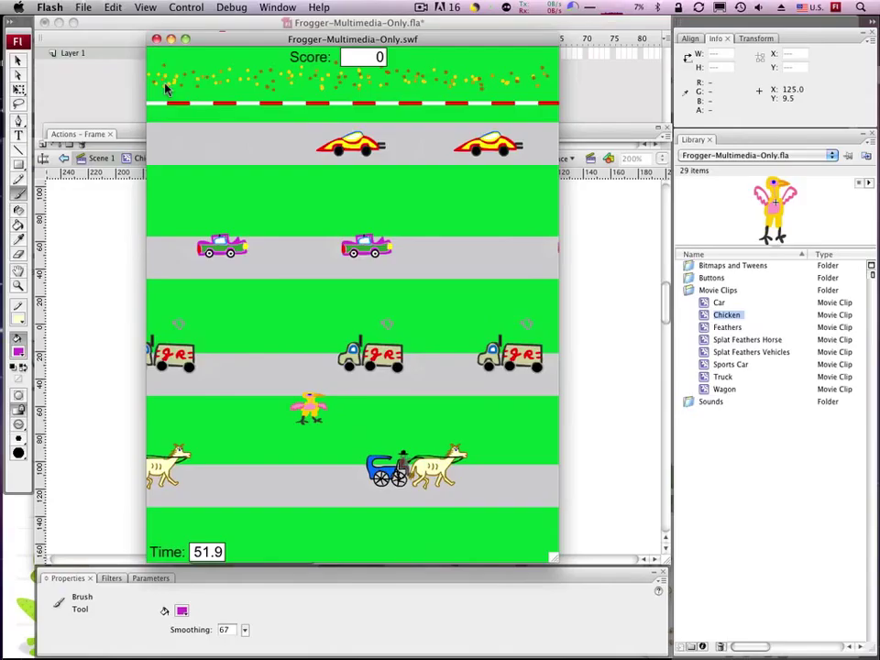
Step: Close the test window and remove frames 1–16 from the Chicken clip's Layer 1
left_click(156, 39)
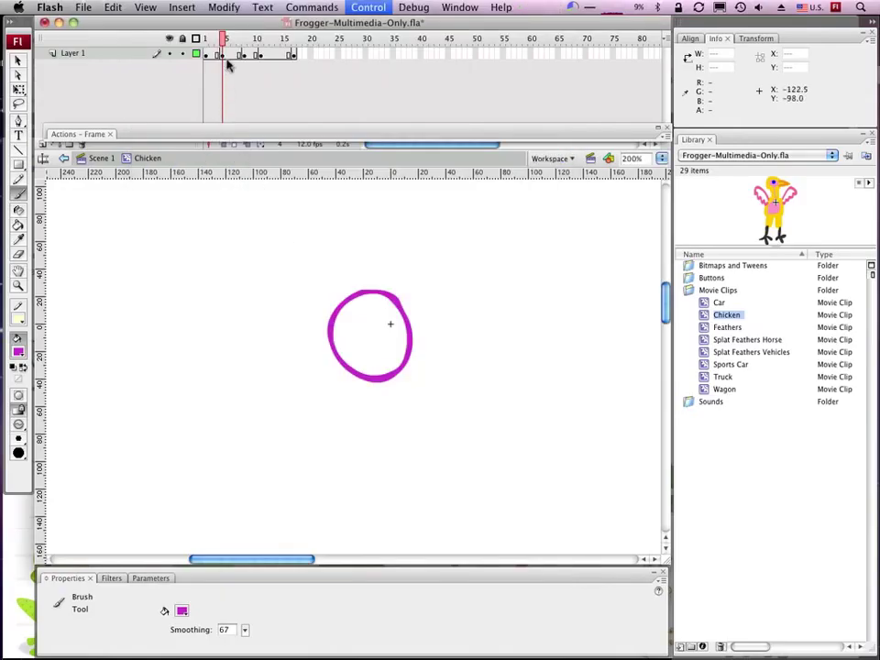
left_click(206, 41)
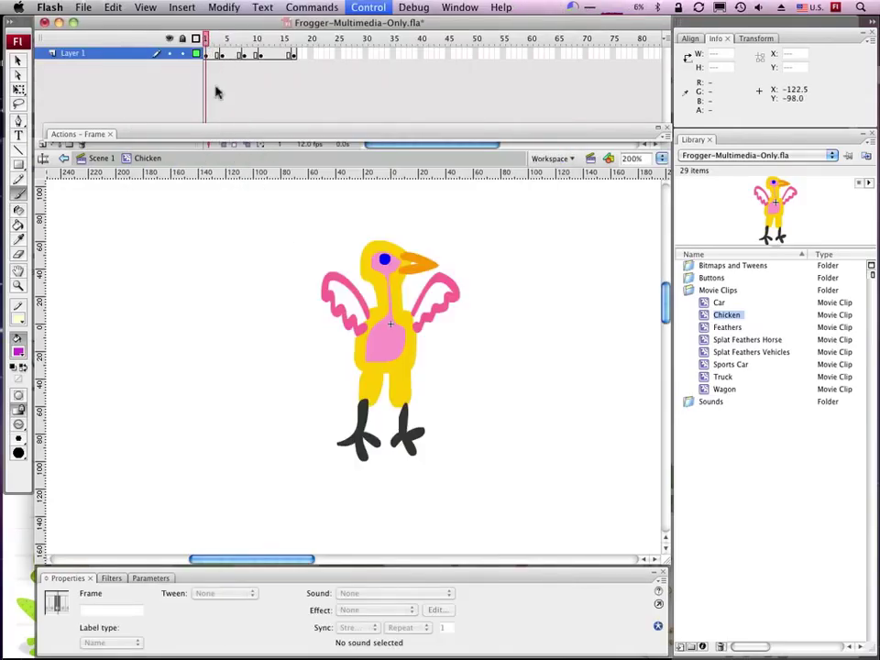
left_click_drag(293, 55, 222, 57)
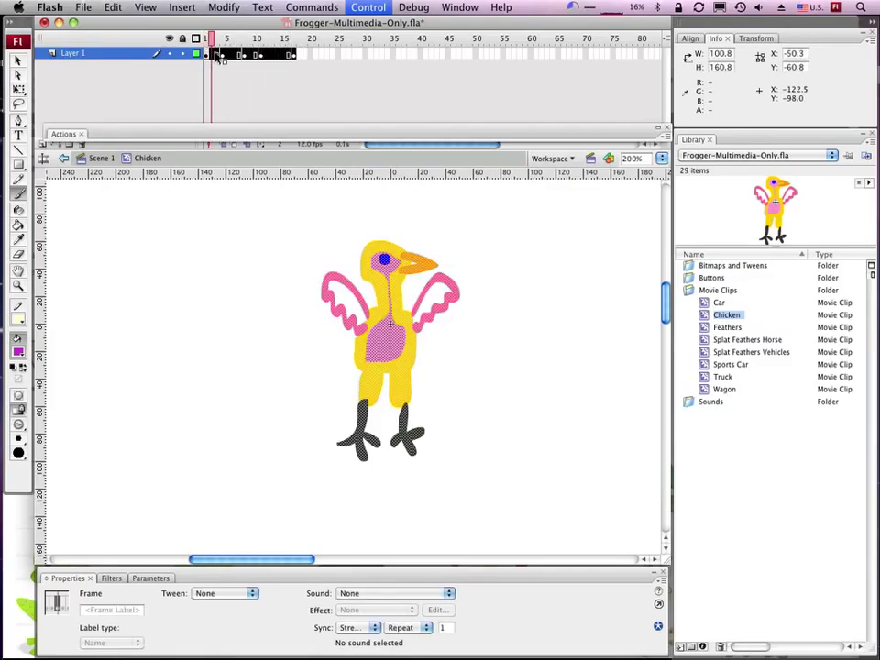
right_click(218, 56)
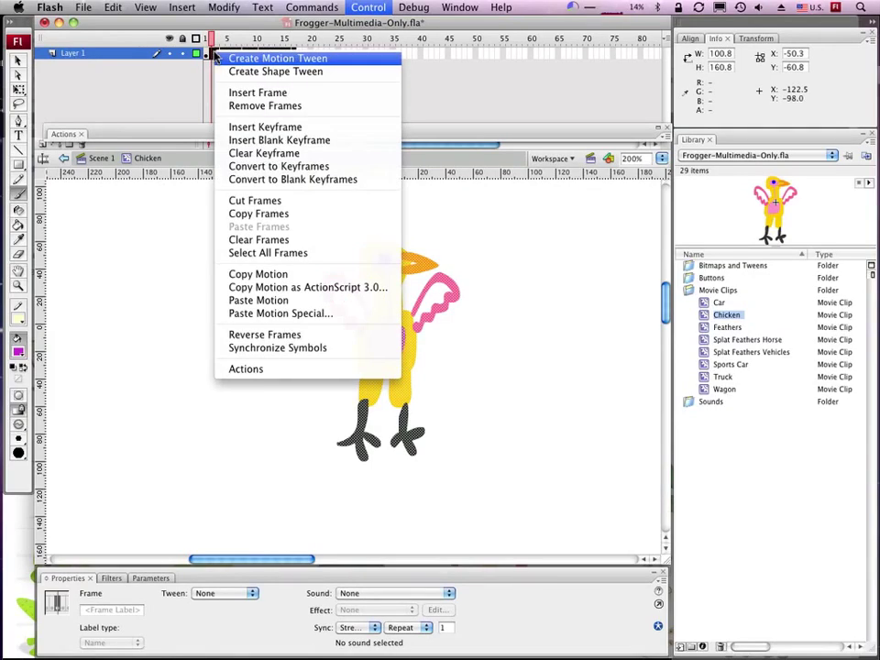
left_click(236, 106)
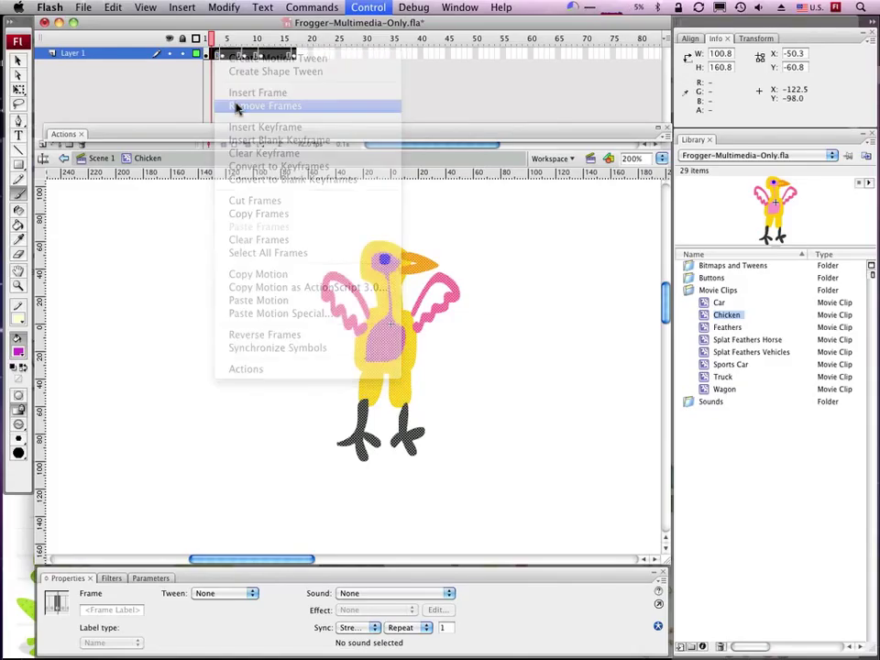
Step: Delete the chicken drawing from the Chicken clip's frame
left_click(205, 55)
left_click_drag(305, 223, 326, 307)
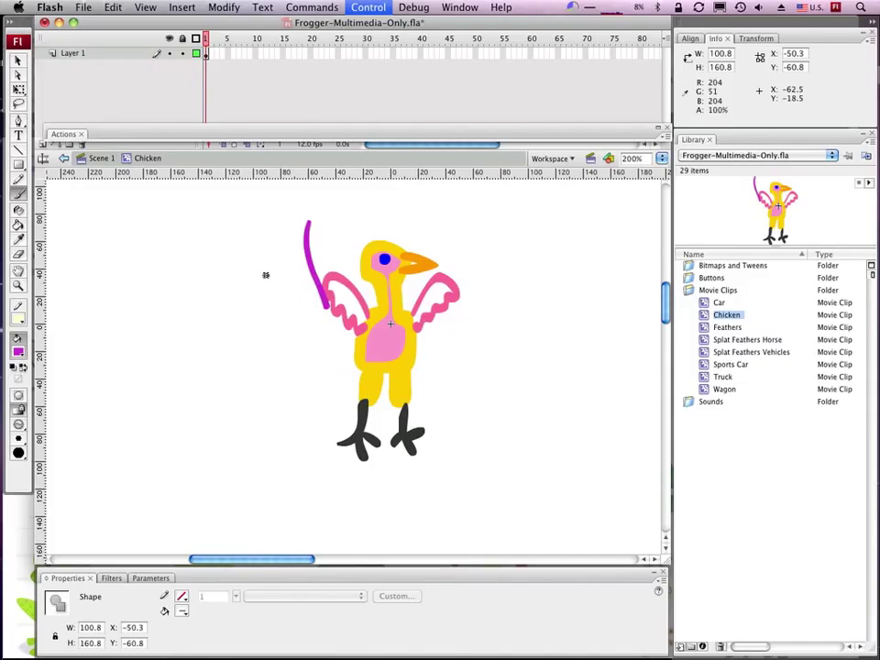
left_click(17, 62)
mouse_move(273, 211)
left_mouse_down()
mouse_move(346, 248)
mouse_move(507, 481)
mouse_move(508, 507)
left_mouse_up()
key("Delete")
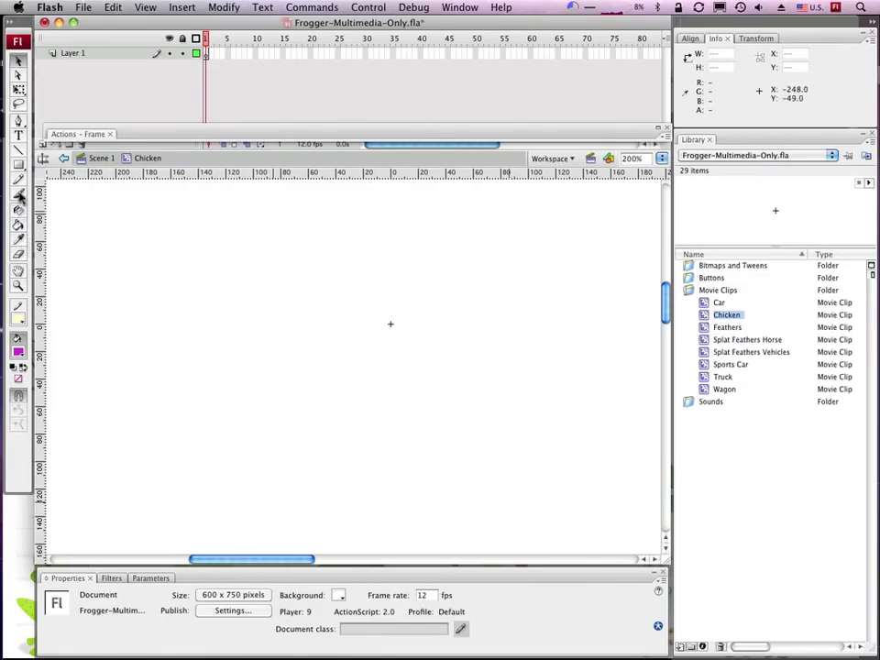
Step: Brush a magenta smiley face with eyes, then test-run the game with it
left_click(18, 193)
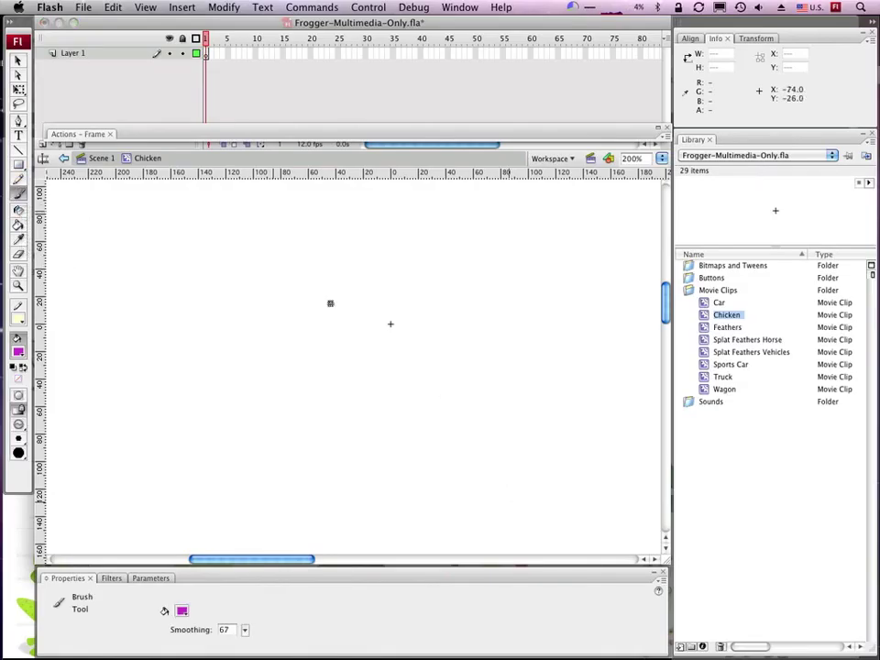
mouse_move(394, 299)
left_mouse_down()
mouse_move(344, 385)
mouse_move(423, 318)
mouse_move(328, 274)
left_mouse_up()
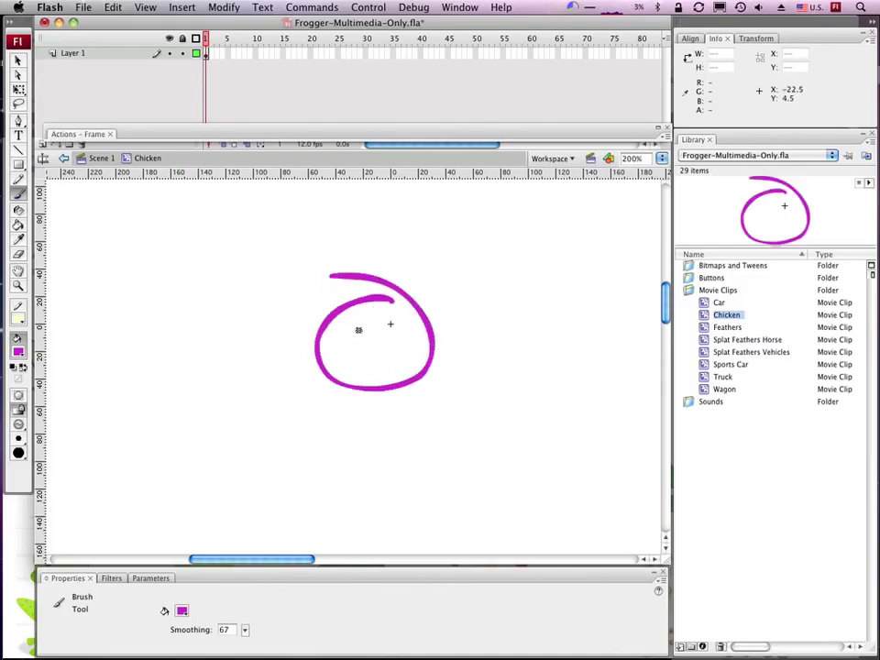
mouse_move(360, 327)
left_mouse_down()
mouse_move(399, 327)
mouse_move(372, 373)
mouse_move(393, 349)
left_mouse_up()
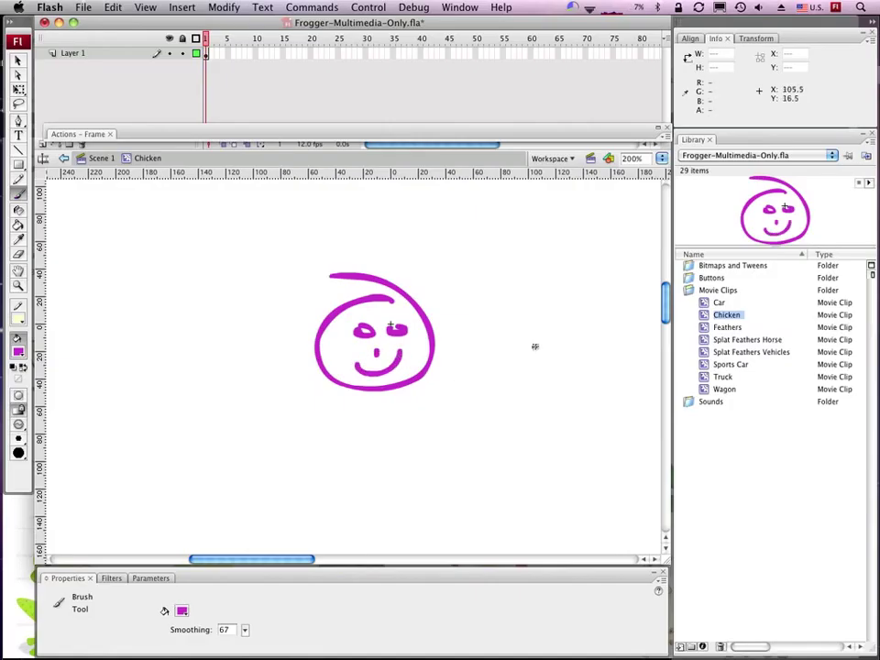
key("super+Return")
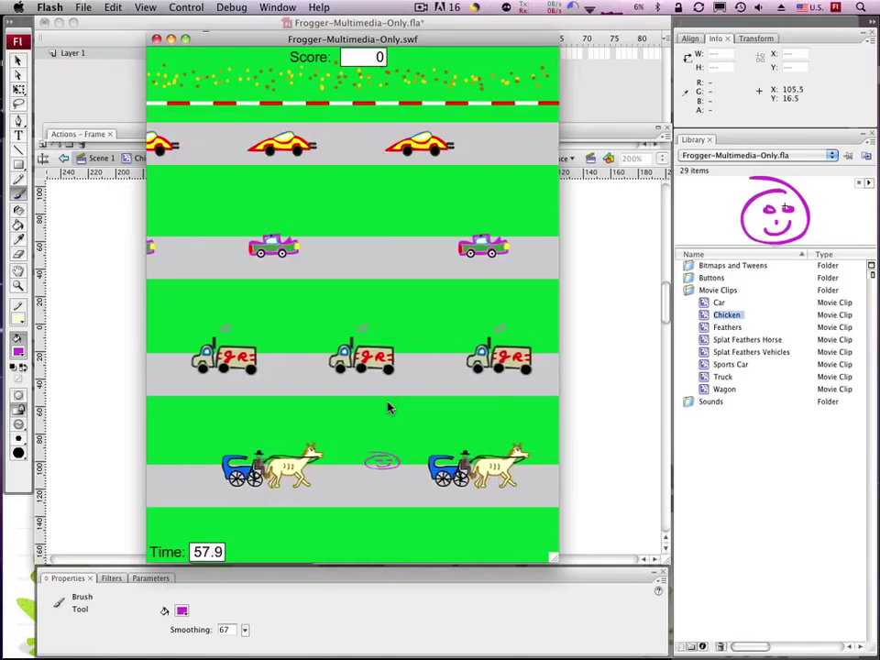
Step: Hop the character left and up in the test game, then close the test window
key("Left")
key("Up")
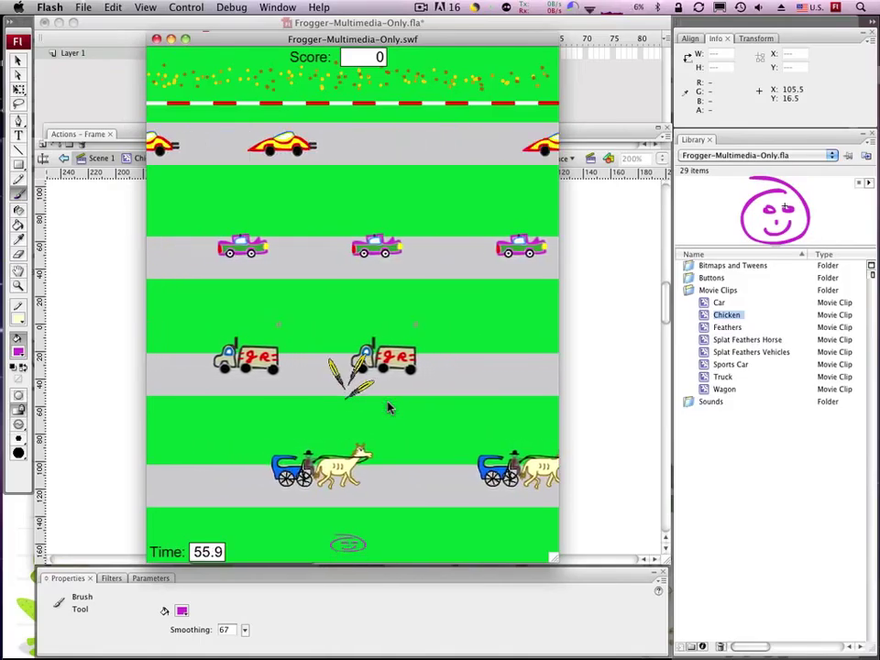
left_click(156, 39)
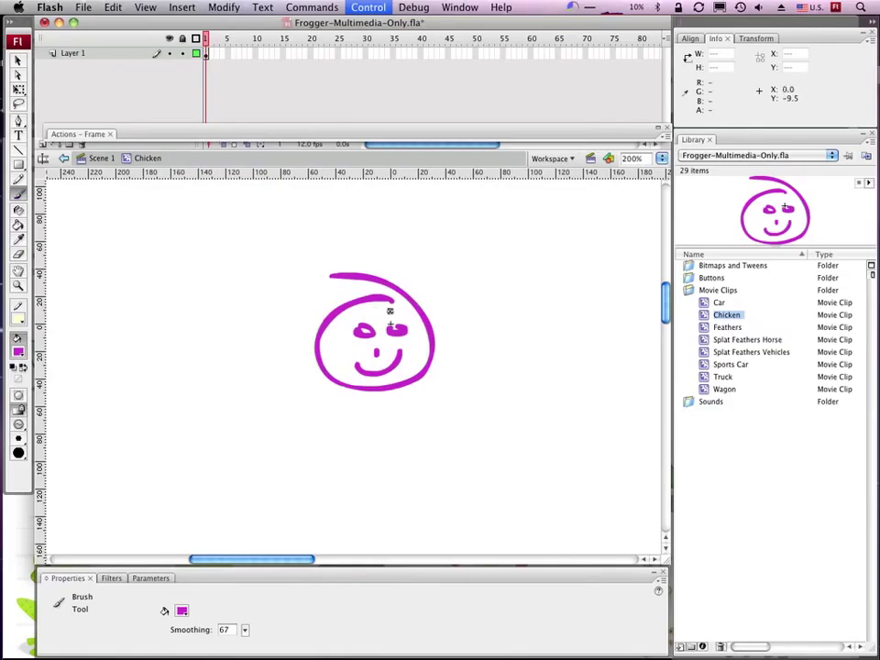
key("super+Tab")
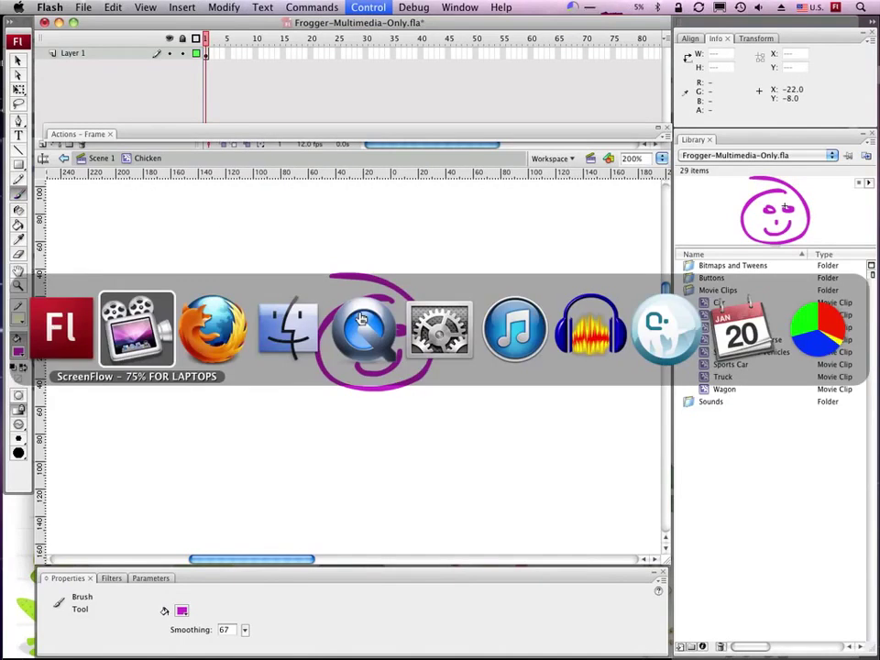
Step: Copy the green cartoon frog image from Firefox's image results and return to Flash
left_click(213, 328)
mouse_move(129, 340)
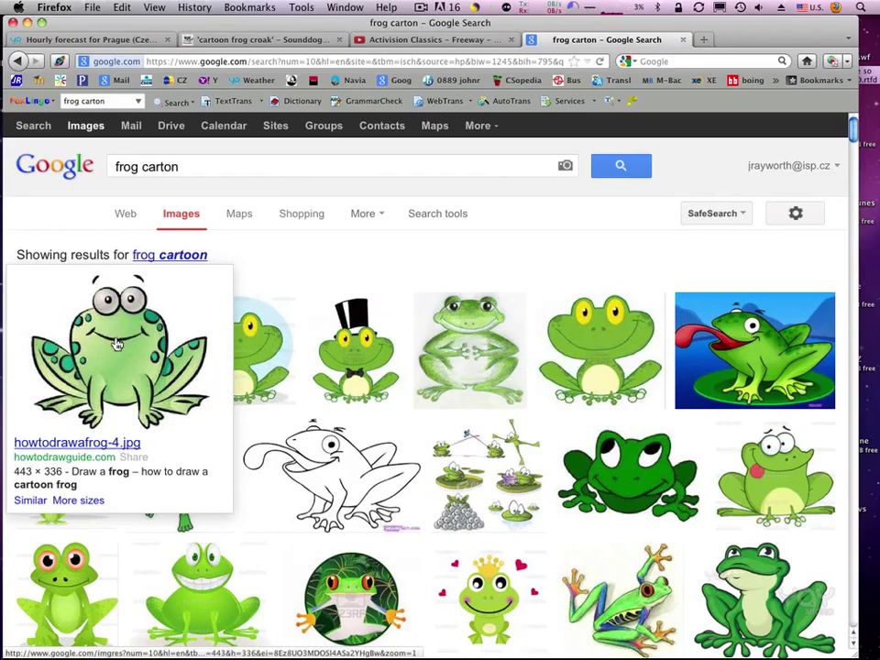
left_click(116, 344)
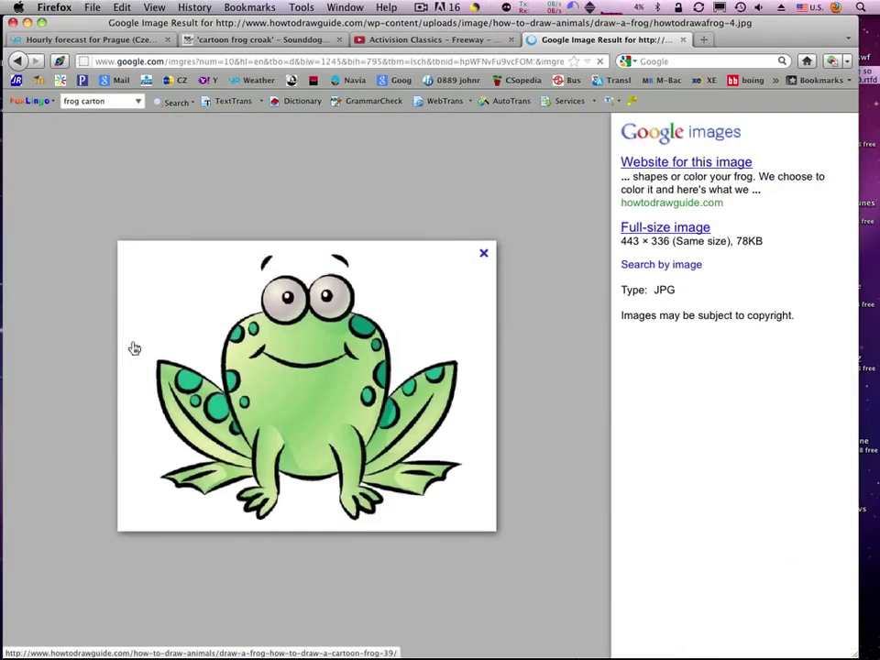
right_click(309, 376)
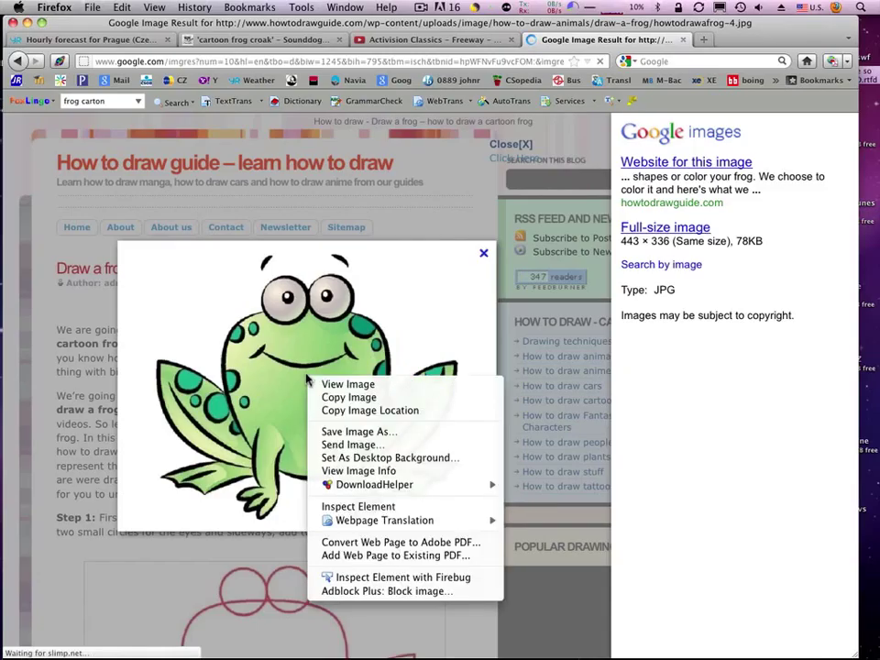
left_click(335, 398)
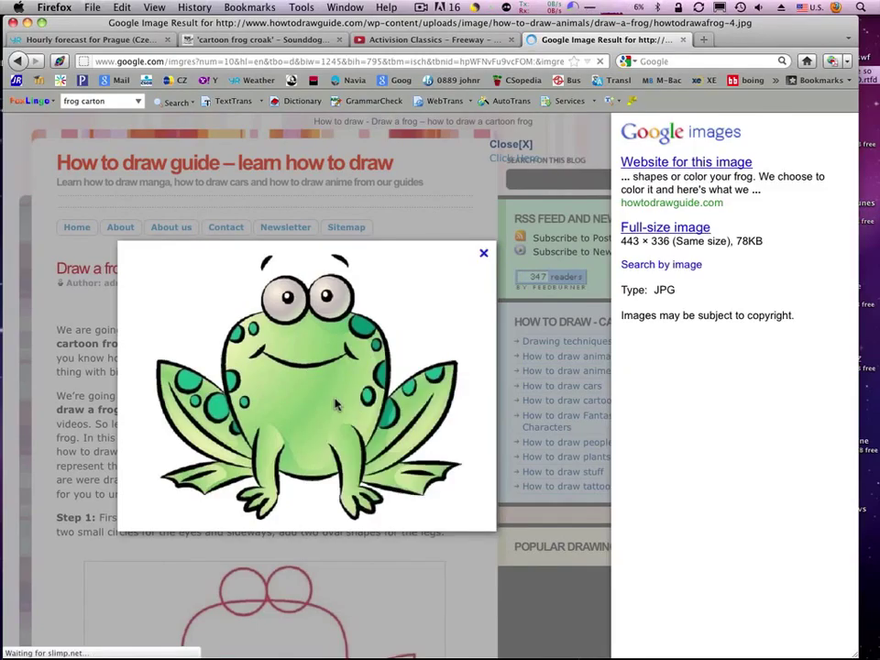
key("super+Tab")
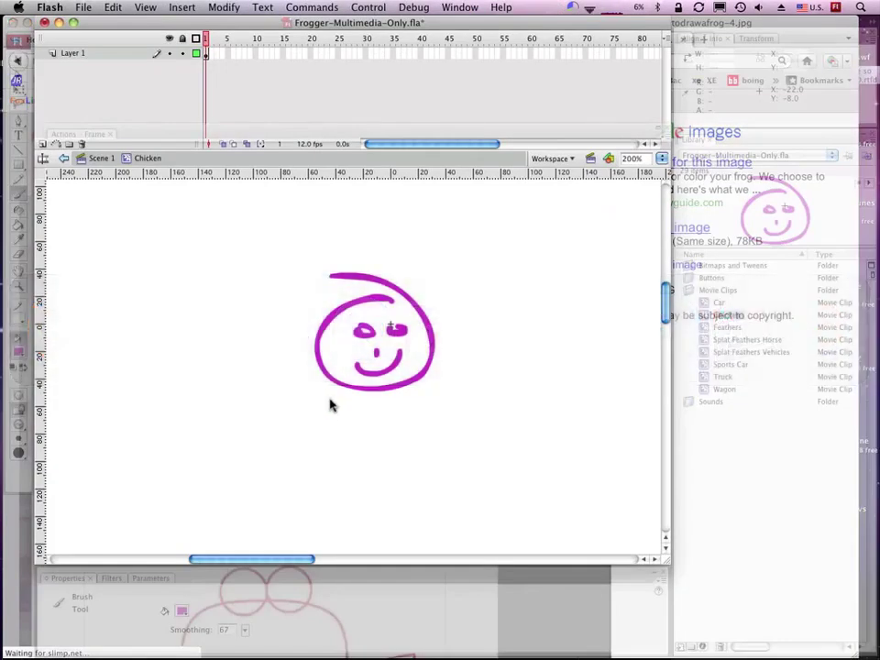
Step: Replace the chicken face with the pasted 443 × 336 frog bitmap, viewed at 100%
left_click_drag(289, 247, 469, 431)
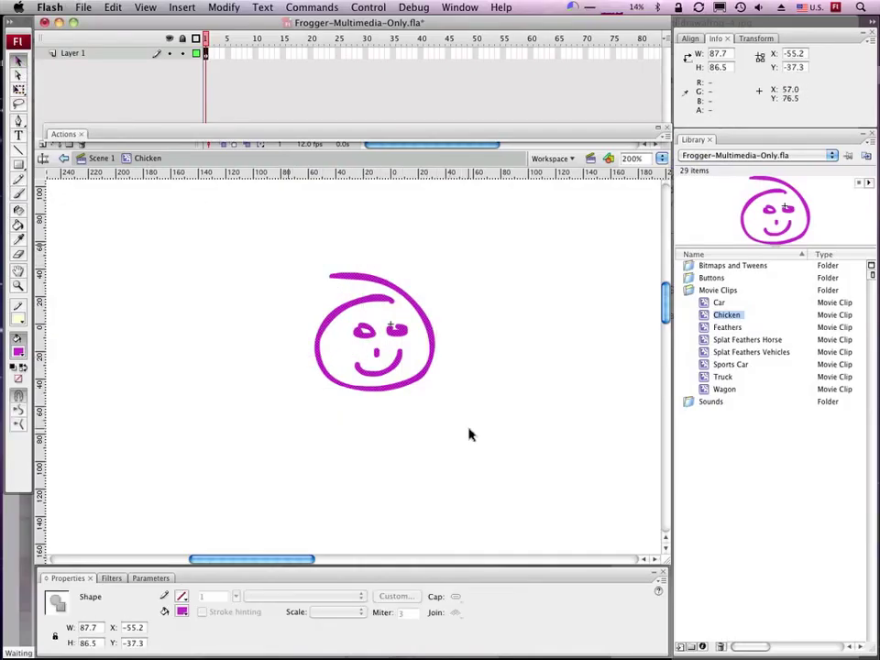
key("super+c")
key("super+v")
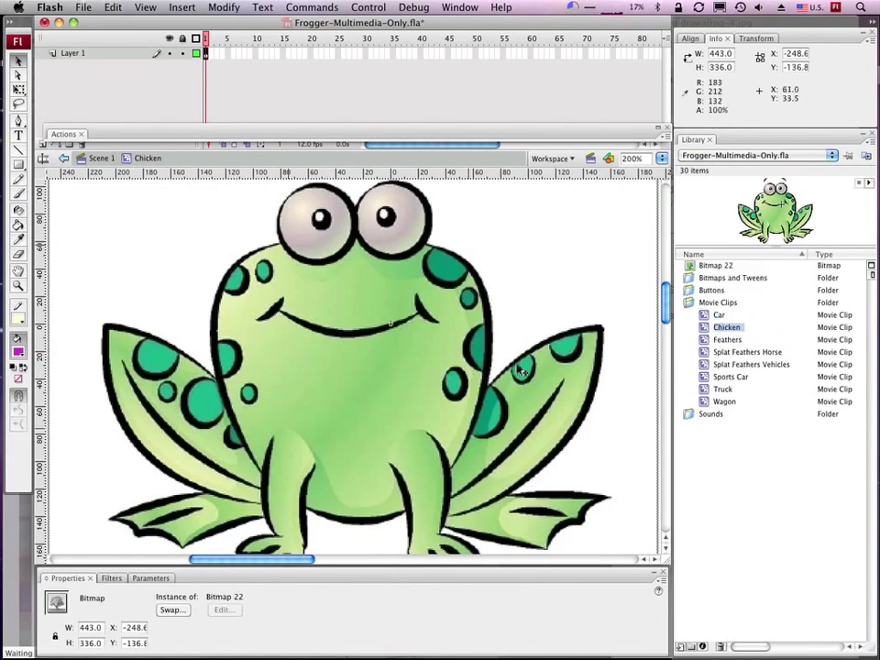
key("super+1")
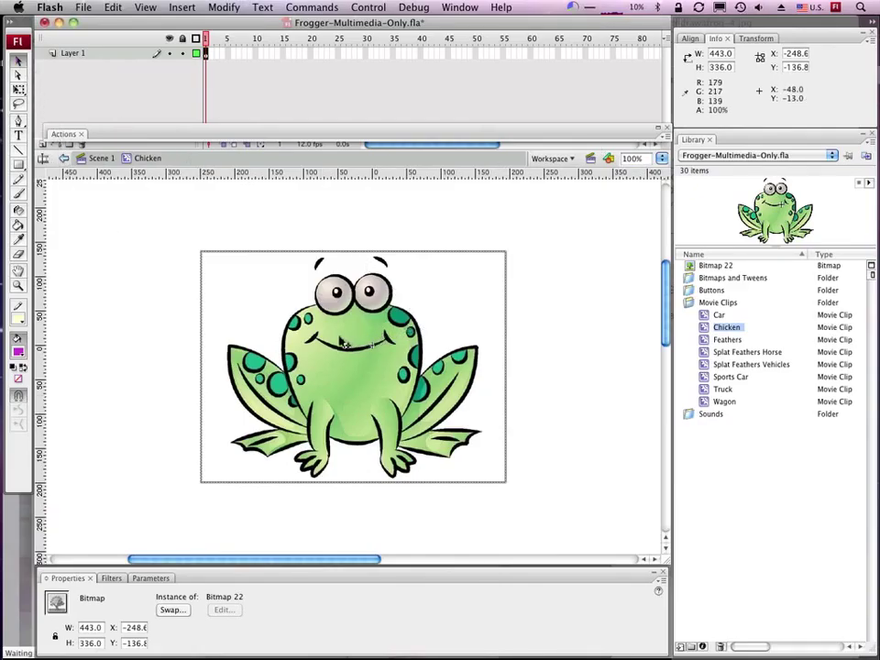
left_click(220, 8)
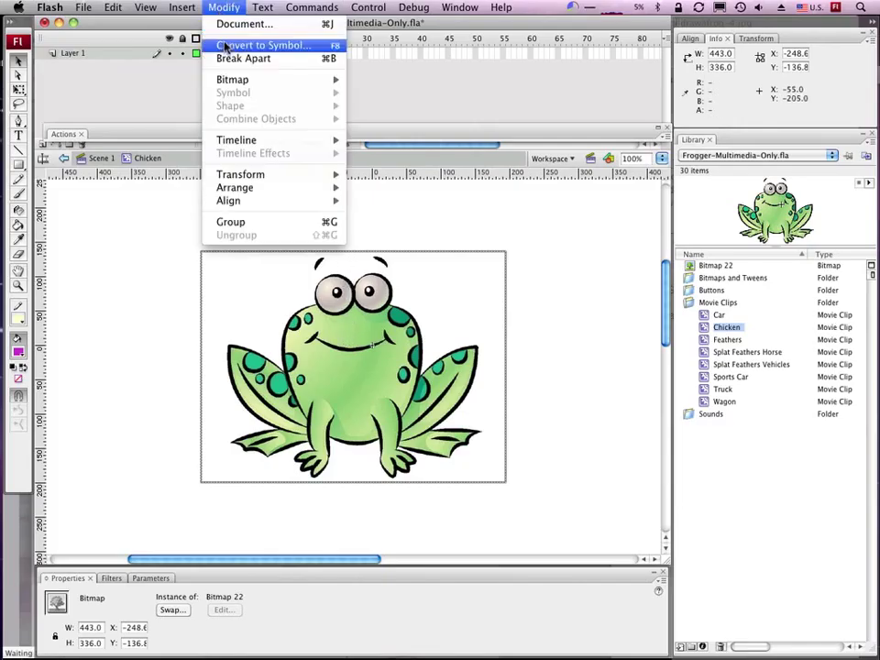
Step: Trace the frog bitmap with colour threshold 10 and minimum area 8 pixels
mouse_move(232, 84)
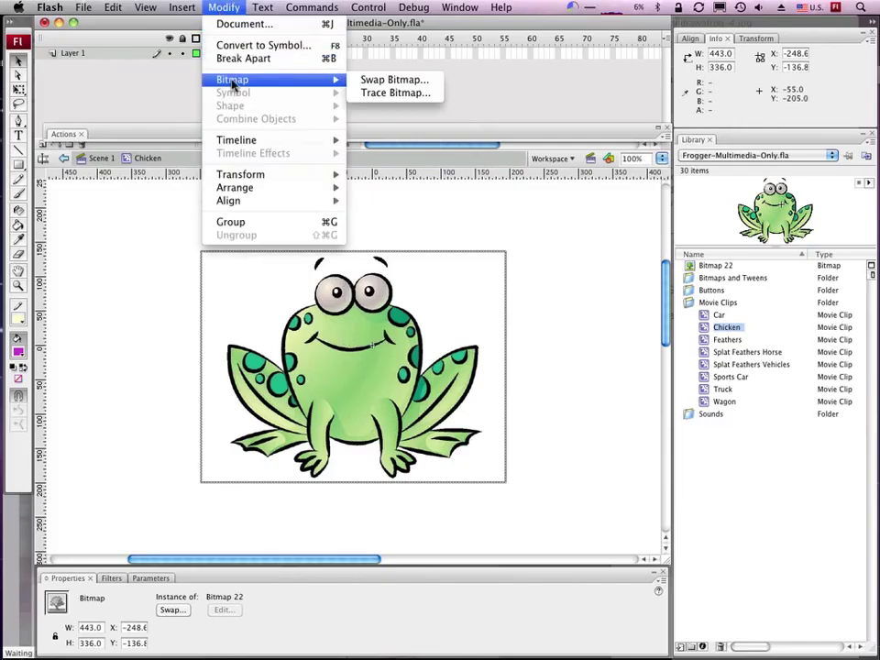
left_click(392, 93)
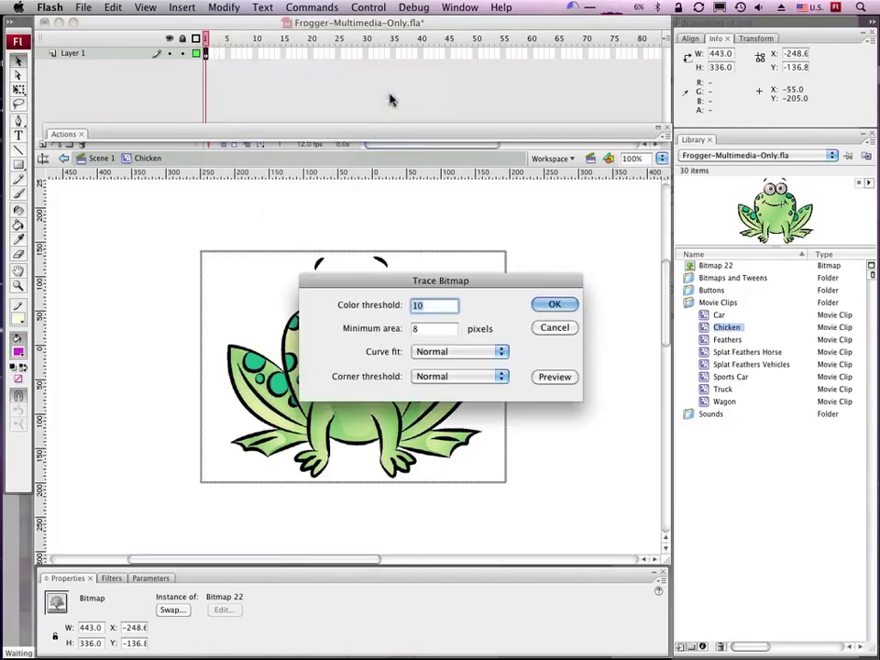
left_click(548, 303)
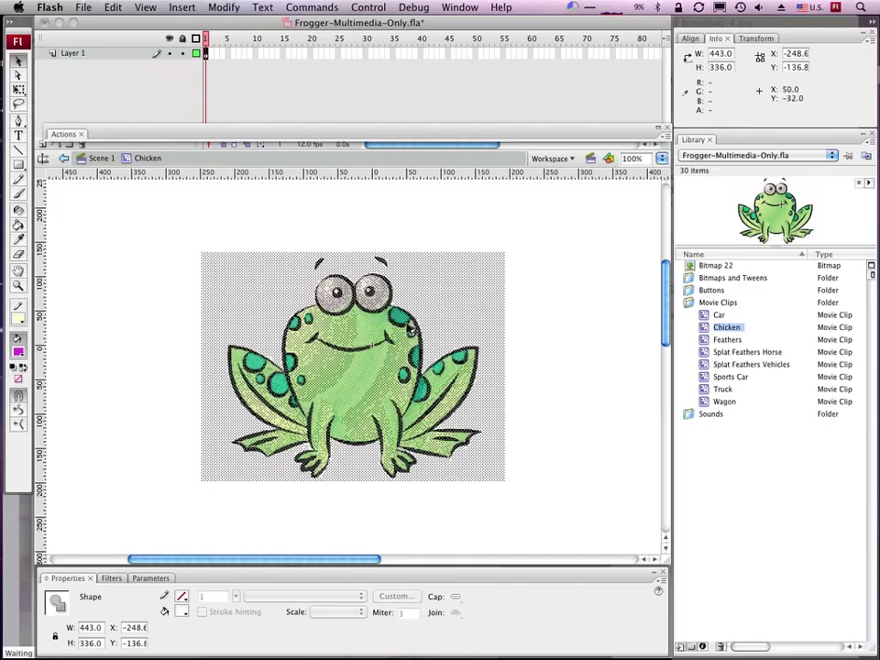
left_click(528, 279)
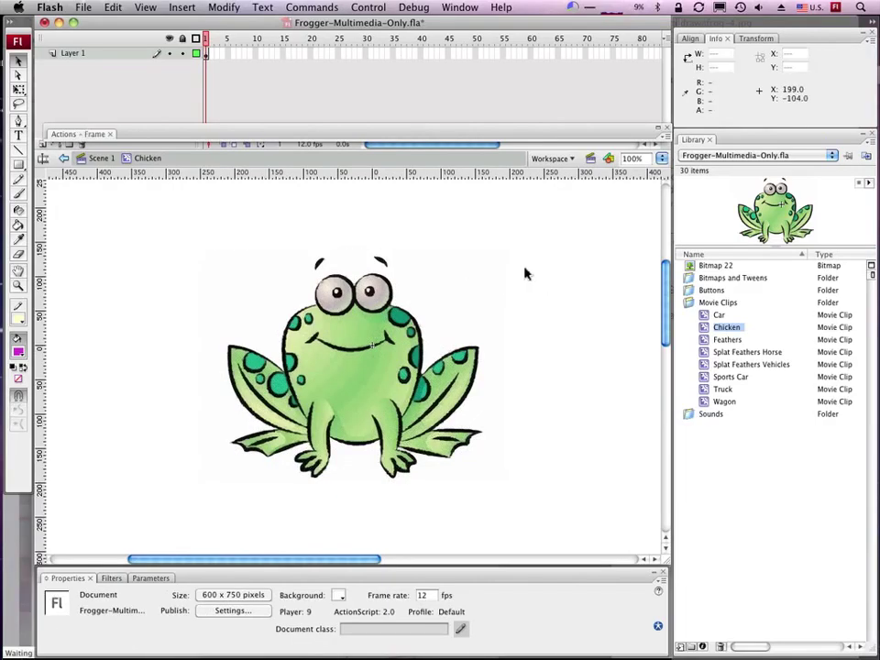
left_click(455, 284)
key("Escape")
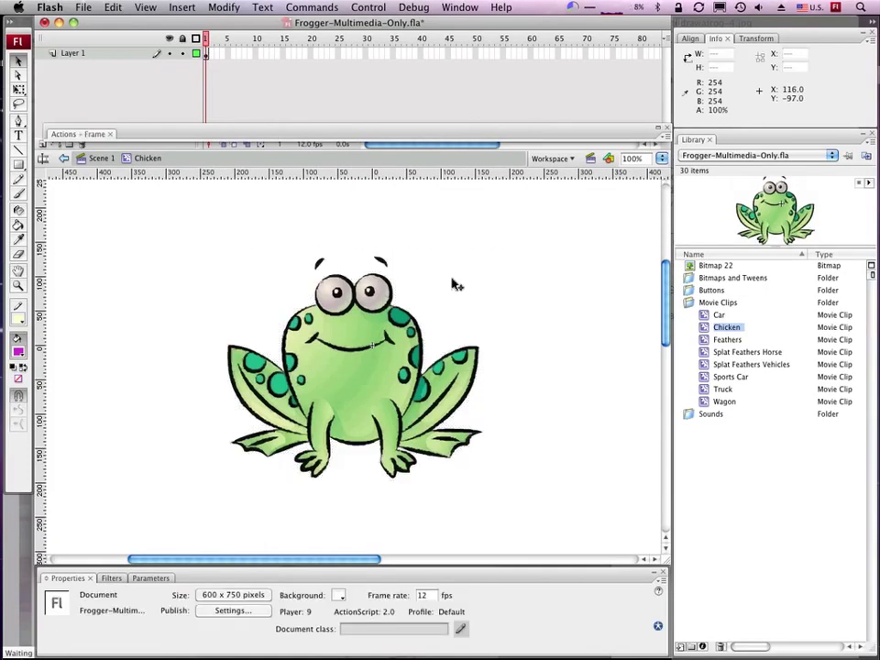
Step: Scale the traced frog to 86.1 × 74.8 and move it onto the symbol's centre point
left_click(18, 89)
left_click_drag(176, 220, 517, 492)
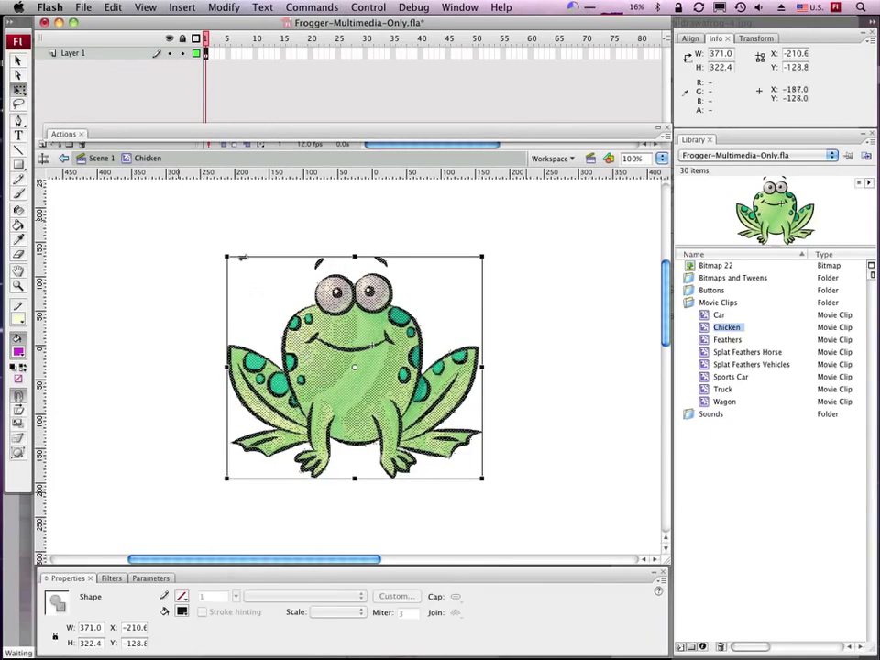
left_click_drag(227, 257, 316, 335)
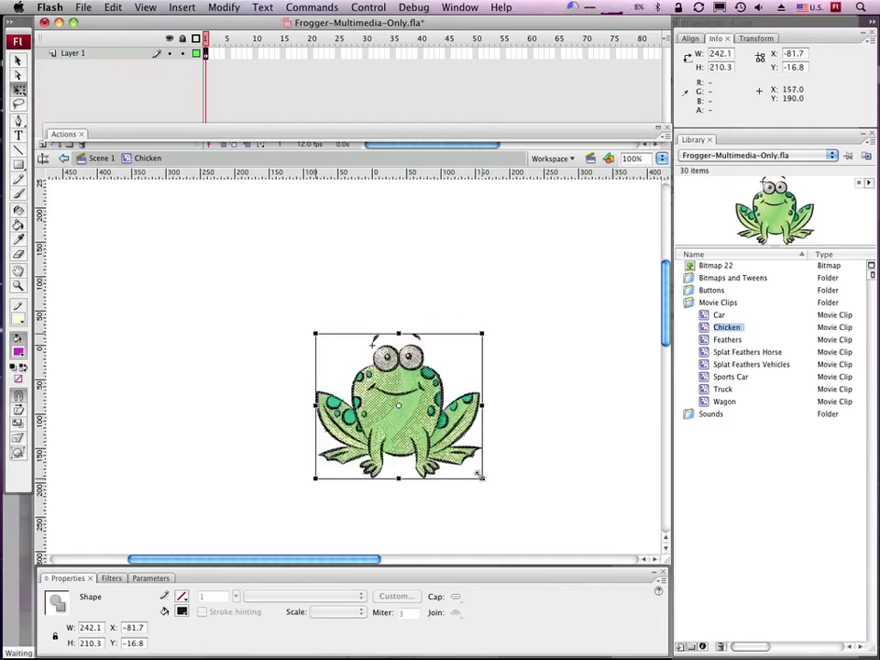
key("ctrl+z")
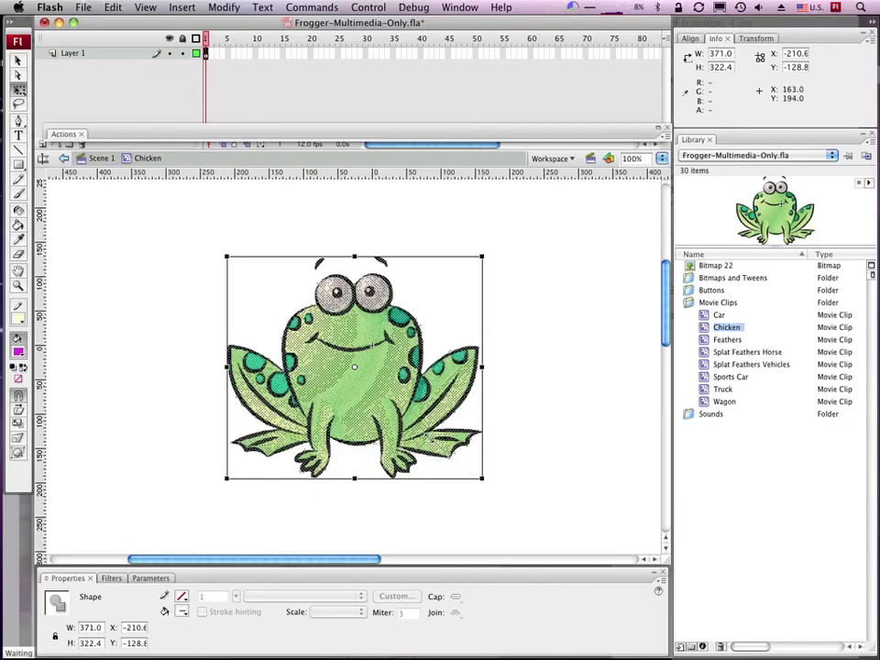
left_click_drag(483, 477, 388, 394)
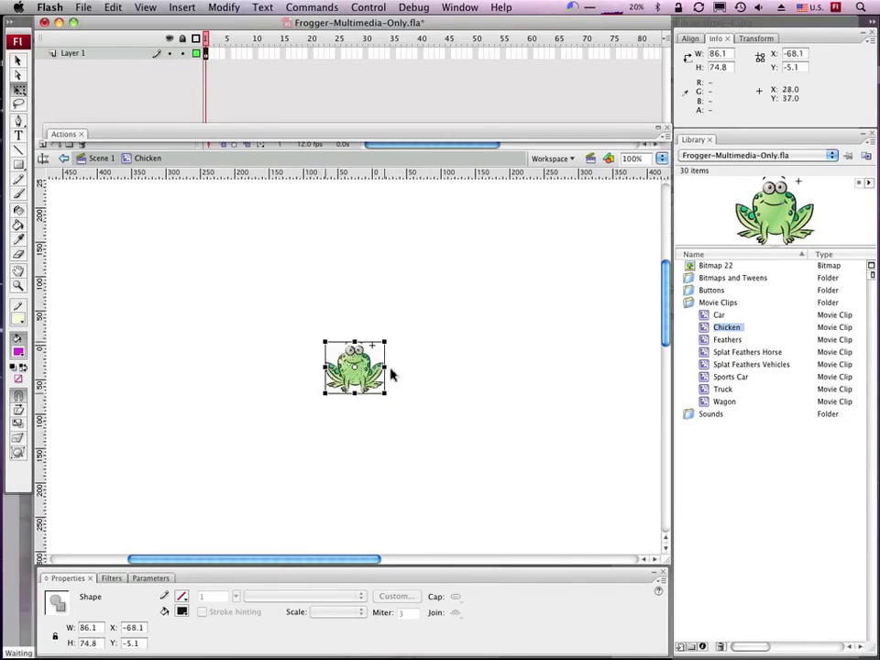
left_click(326, 364)
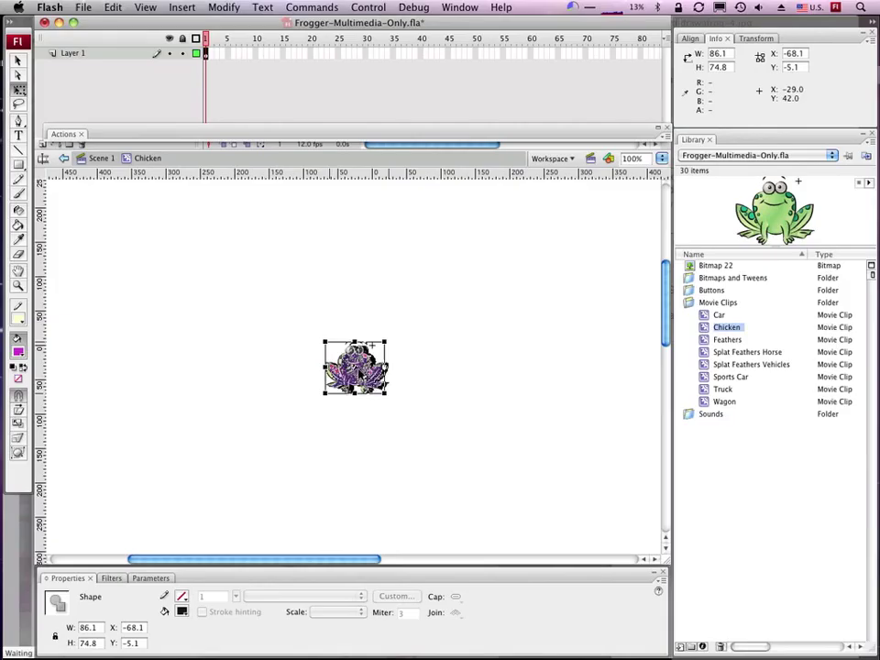
left_click_drag(358, 368, 377, 334)
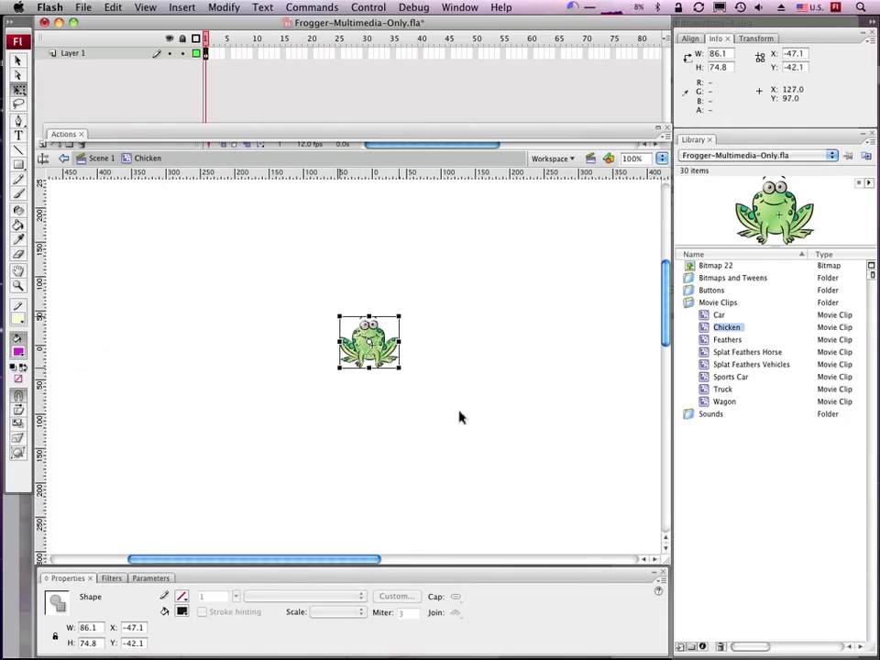
key("super+Return")
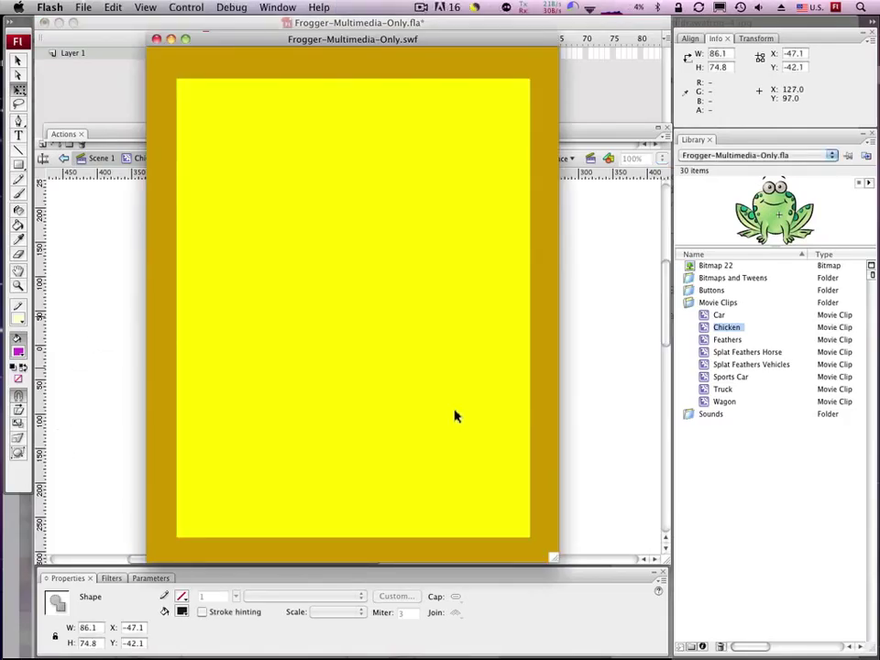
Step: Hop the frog up into the traffic lanes, then close the test window
key("Up")
key("Up")
key("Up")
key("Right")
key("Up")
key("Left")
key("Up")
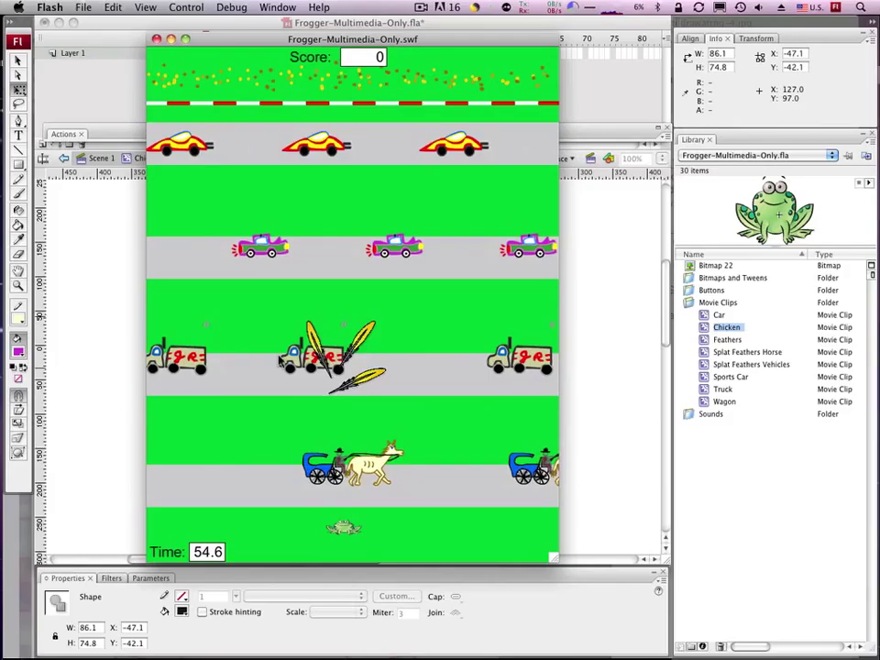
left_click(156, 38)
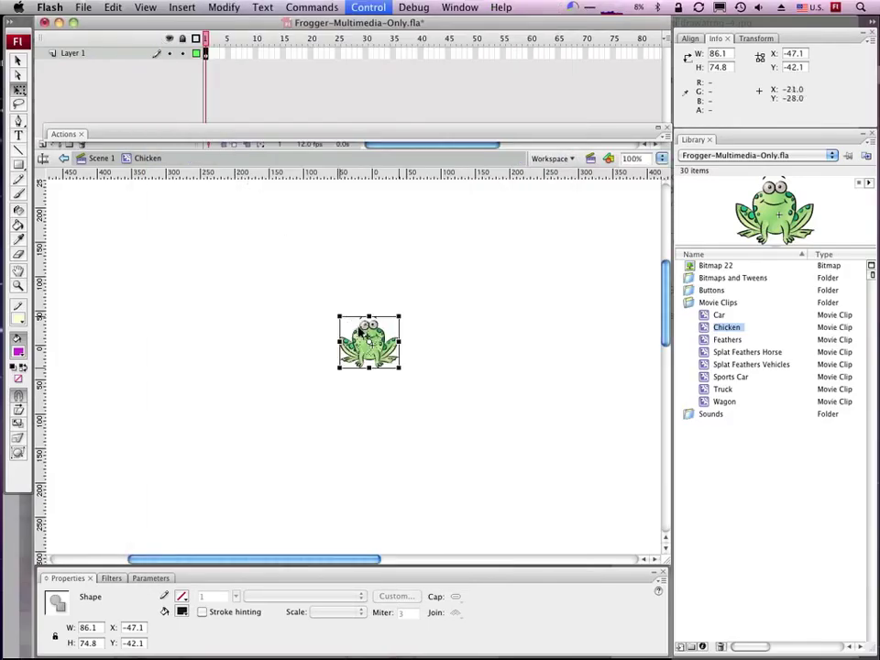
Step: Add a keyframe at frame 5 and raise the frog about 15 pixels
left_click(226, 53)
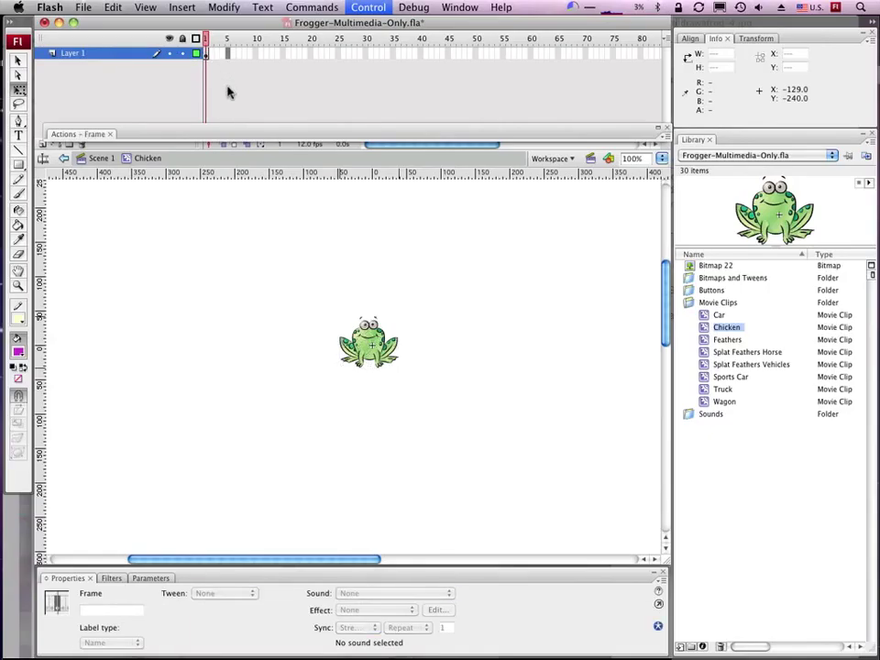
key("F6")
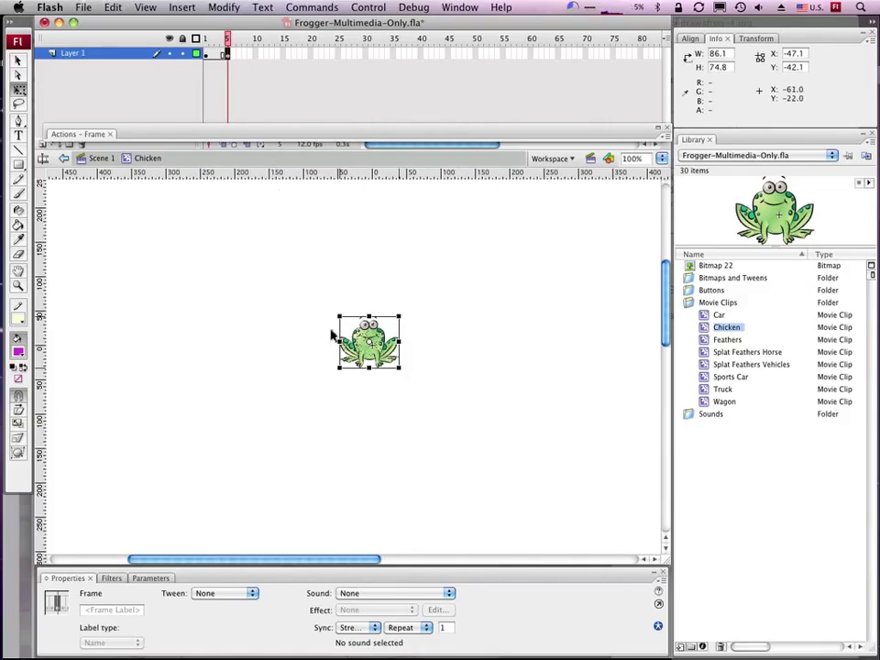
left_click(371, 326)
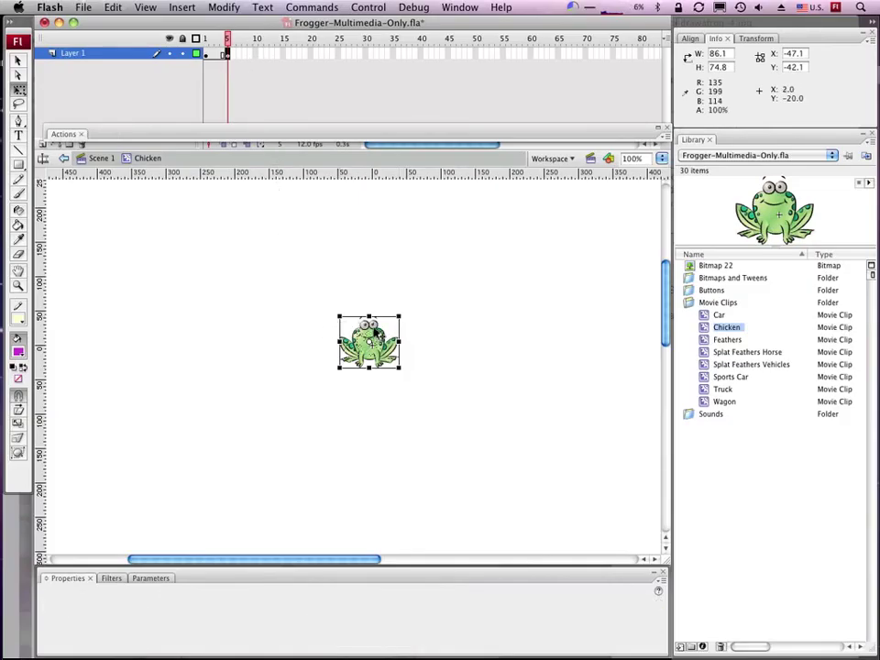
left_click_drag(375, 323, 376, 308)
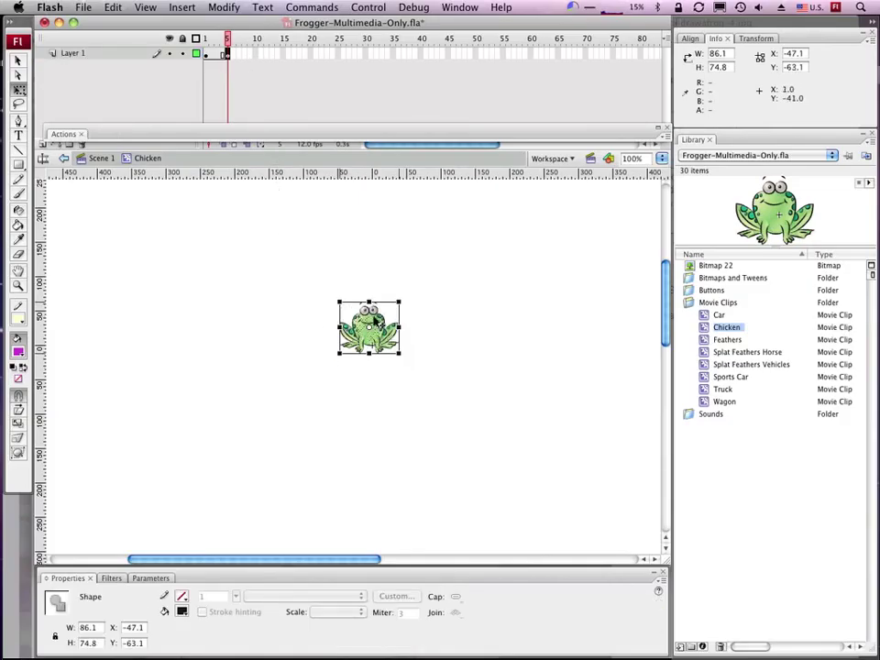
Step: Add a keyframe at frame 10 with the frog lowered about 15 pixels, then test the movie
left_click(255, 57)
key("F6")
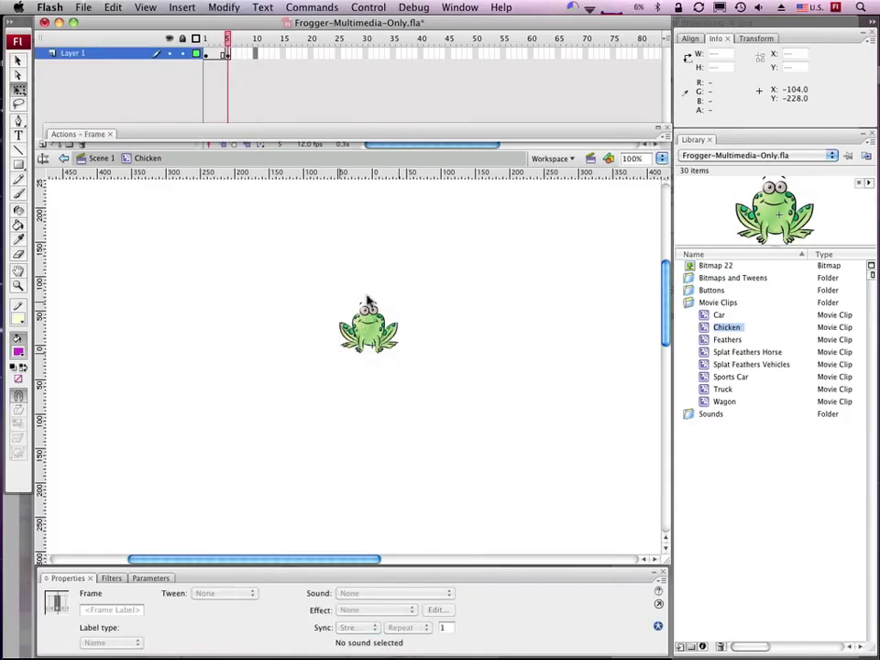
left_click(365, 327)
left_click_drag(376, 344, 376, 357)
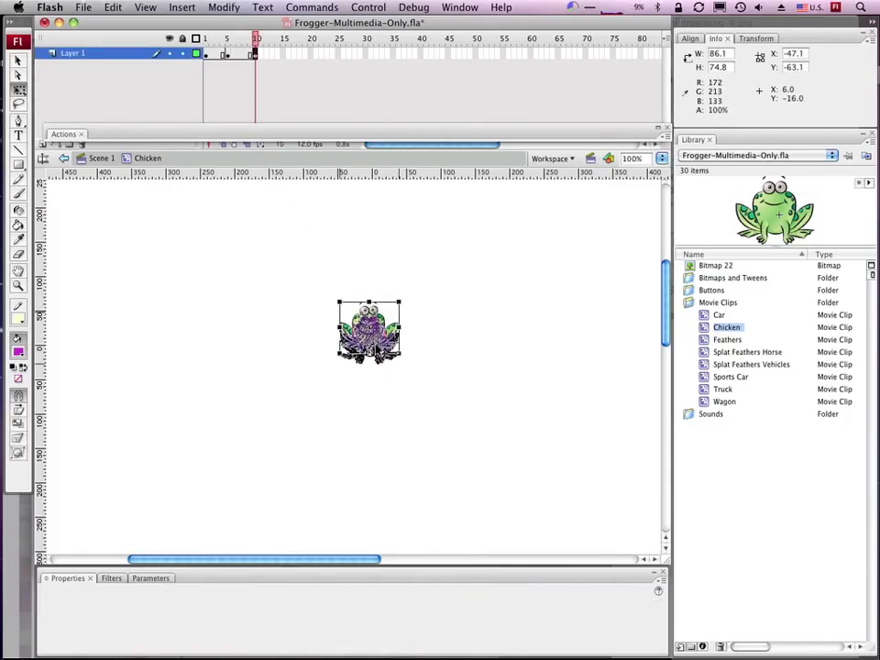
key("super+Return")
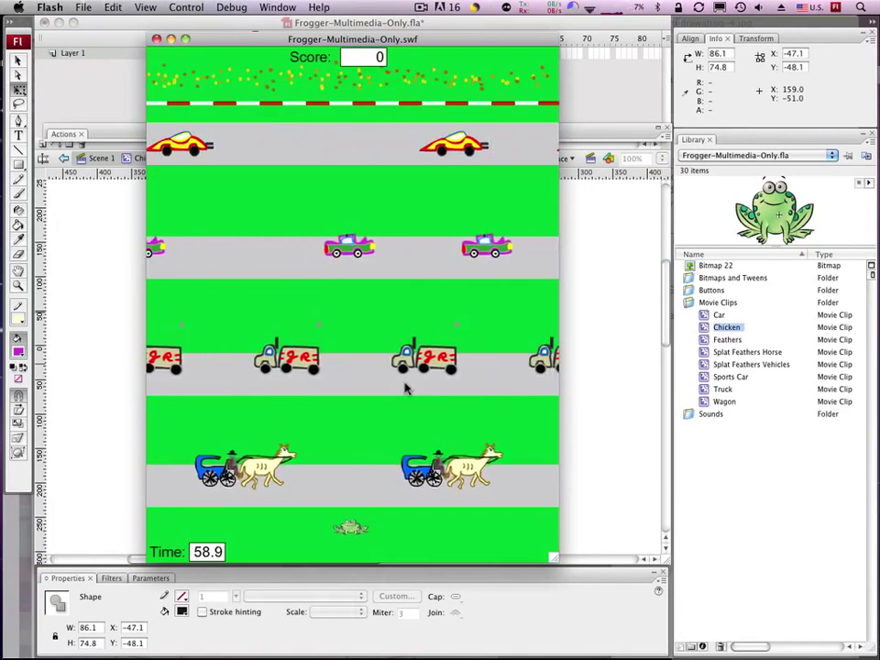
Step: Hop the frog right, up and left twice in the game, then close the test window
key("Right")
key("Up")
key("Left")
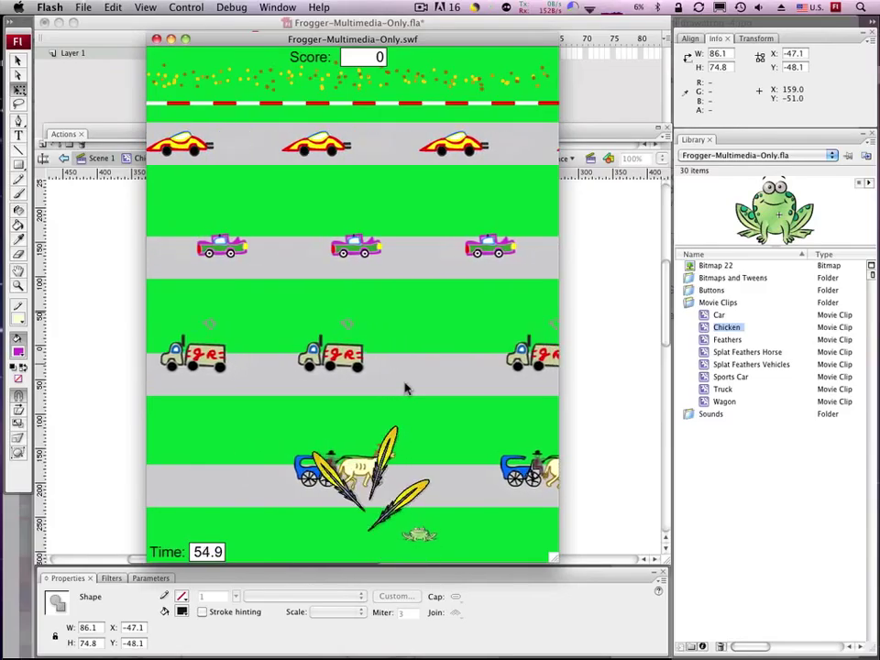
key("Left")
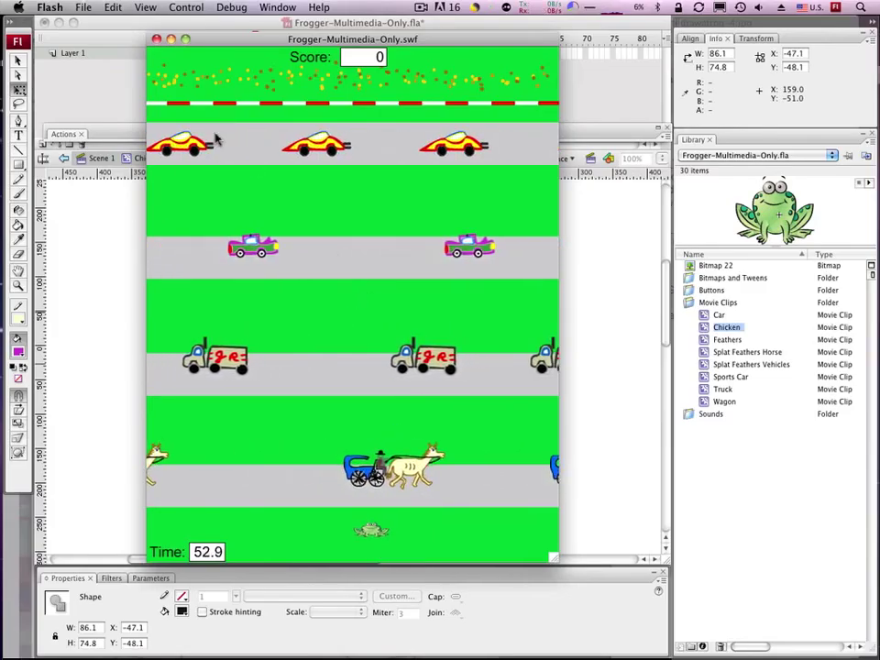
left_click(156, 38)
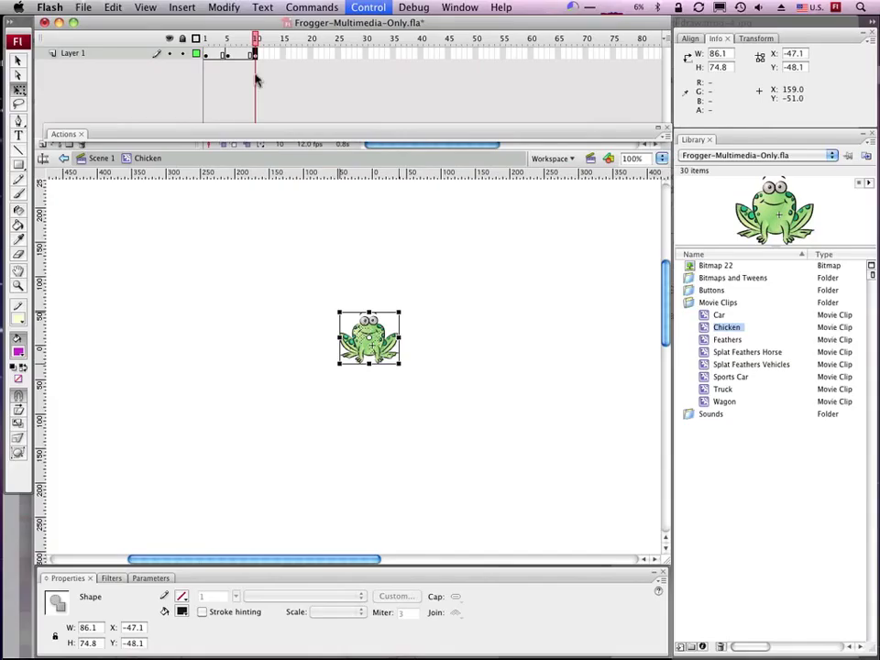